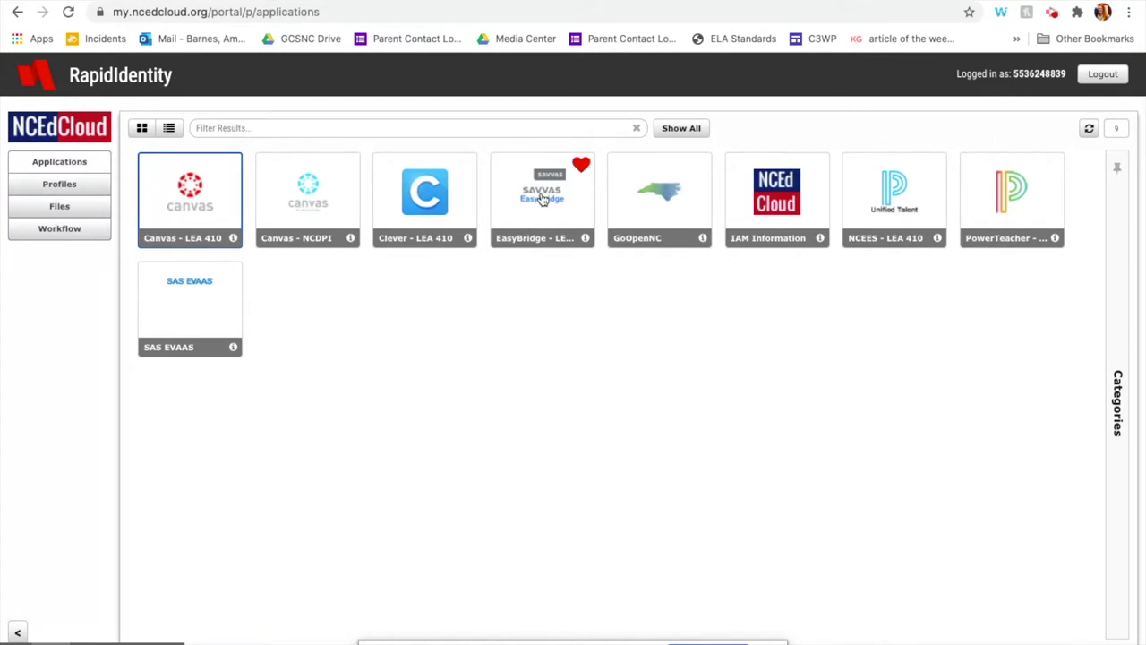
Step: Open the myPerspectives ELA National Grade 10 program in Savvas Realize by way of EasyBridge
left_click(542, 198)
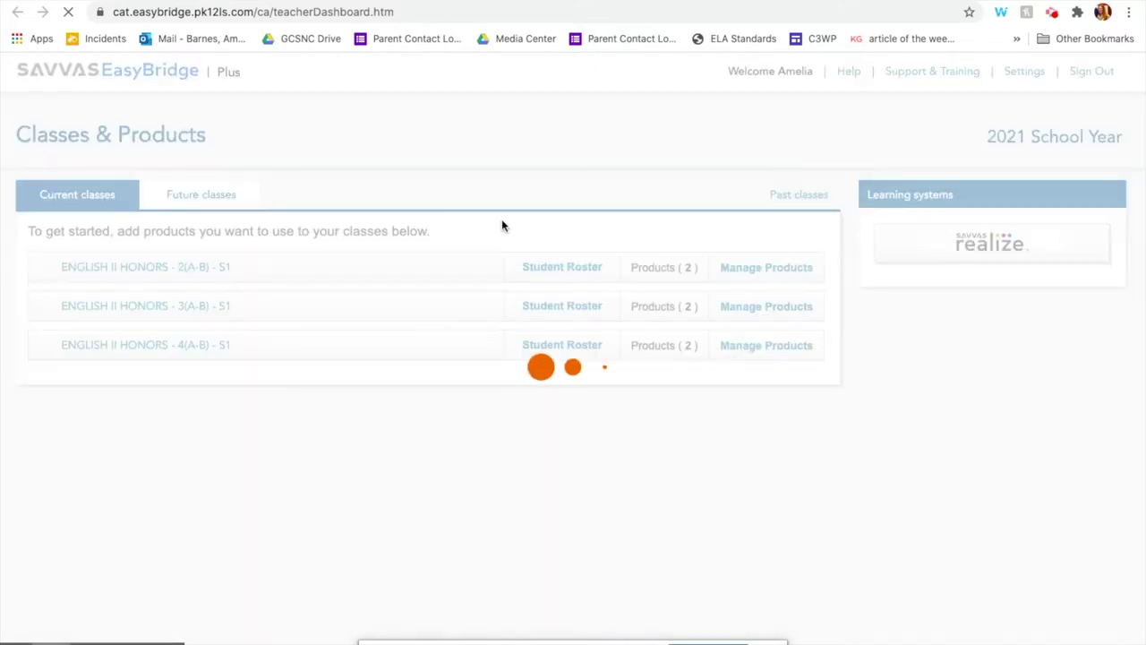
left_click(941, 247)
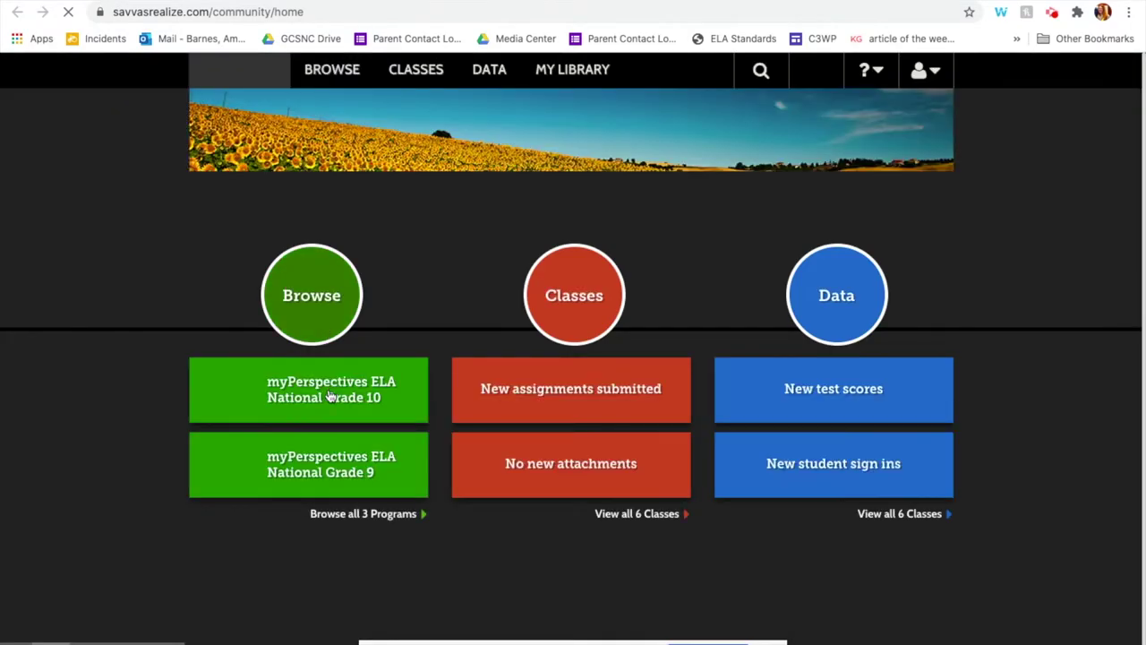
left_click(329, 395)
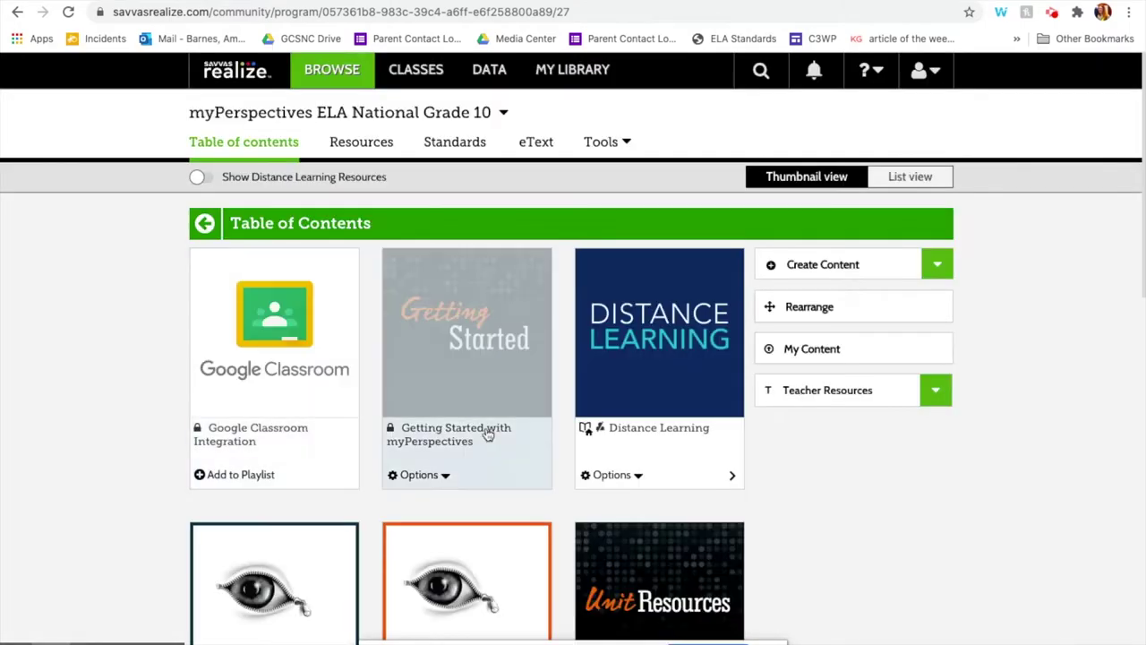
Step: Open the interactive Student Edition from the program's table of contents in a new window
scroll(486, 430, "down", 2)
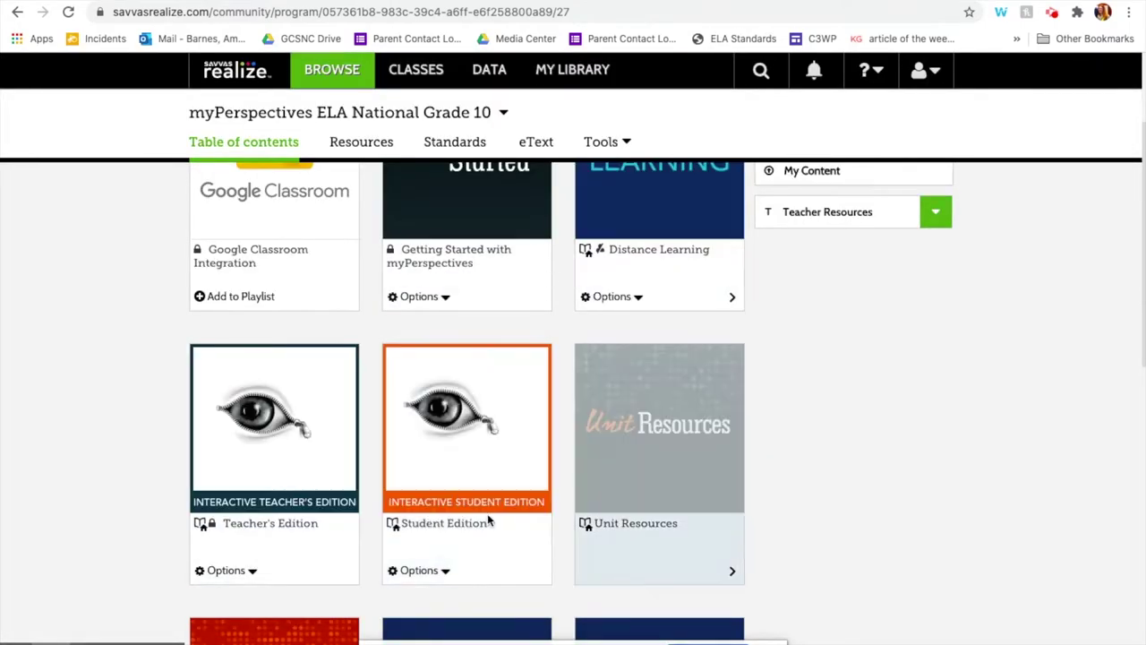
left_click(464, 509)
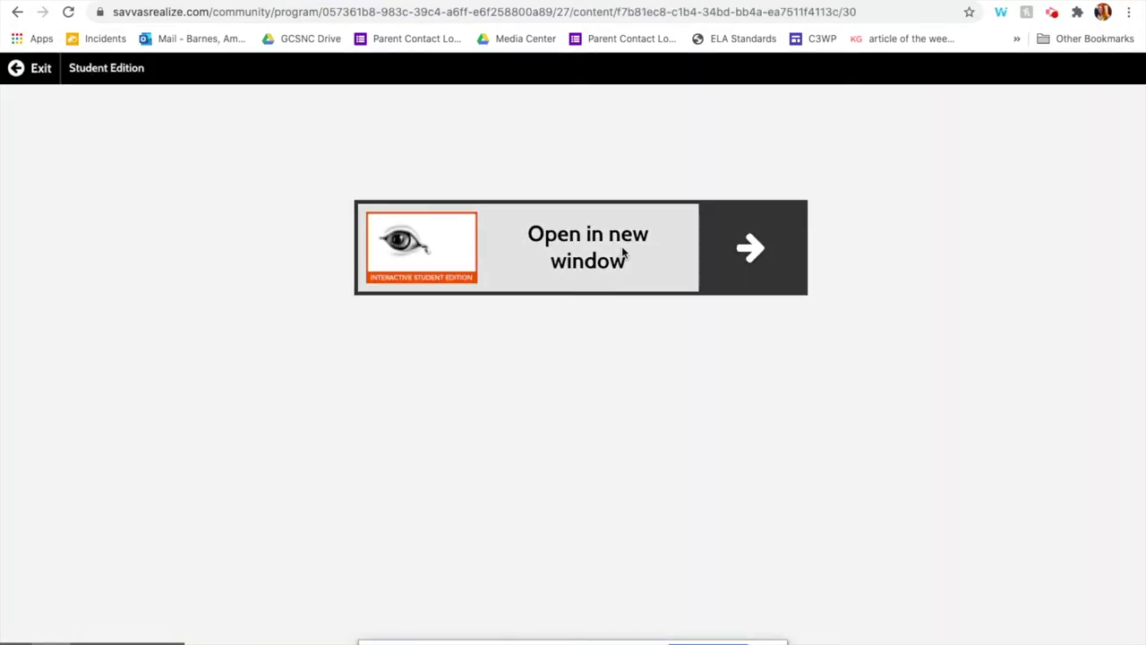
left_click(624, 255)
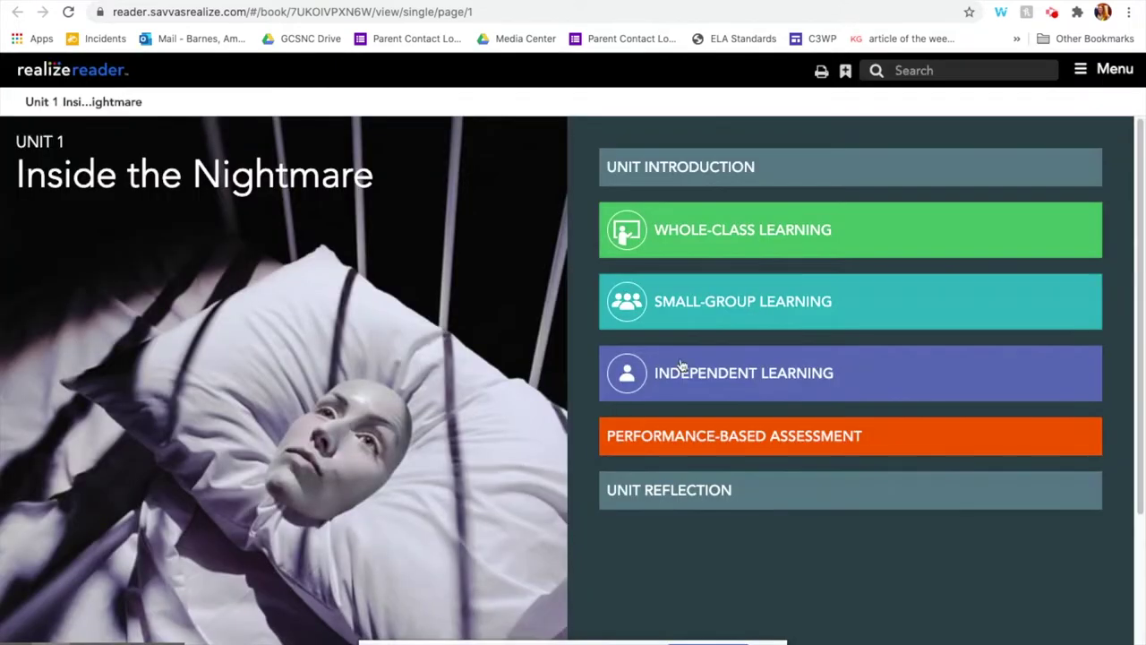
Step: Open "The Fall of the House of Usher" from Unit 1's Whole-Class Learning section and hide its title banner
left_click(746, 234)
scroll(725, 421, "down", 3)
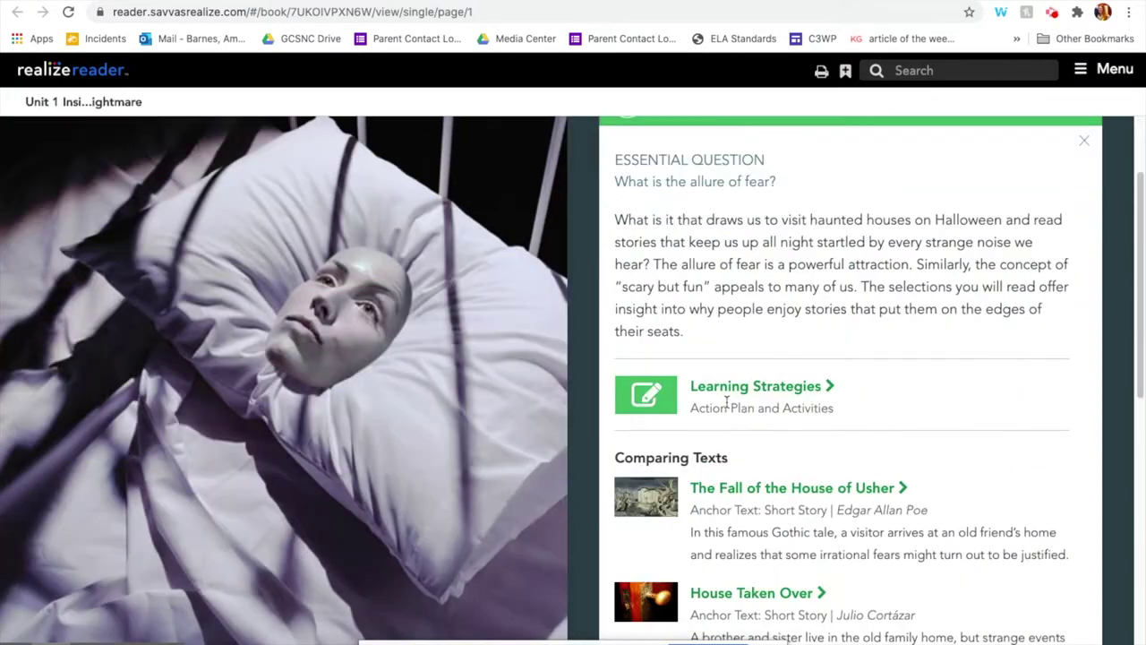
scroll(725, 389, "up", 3)
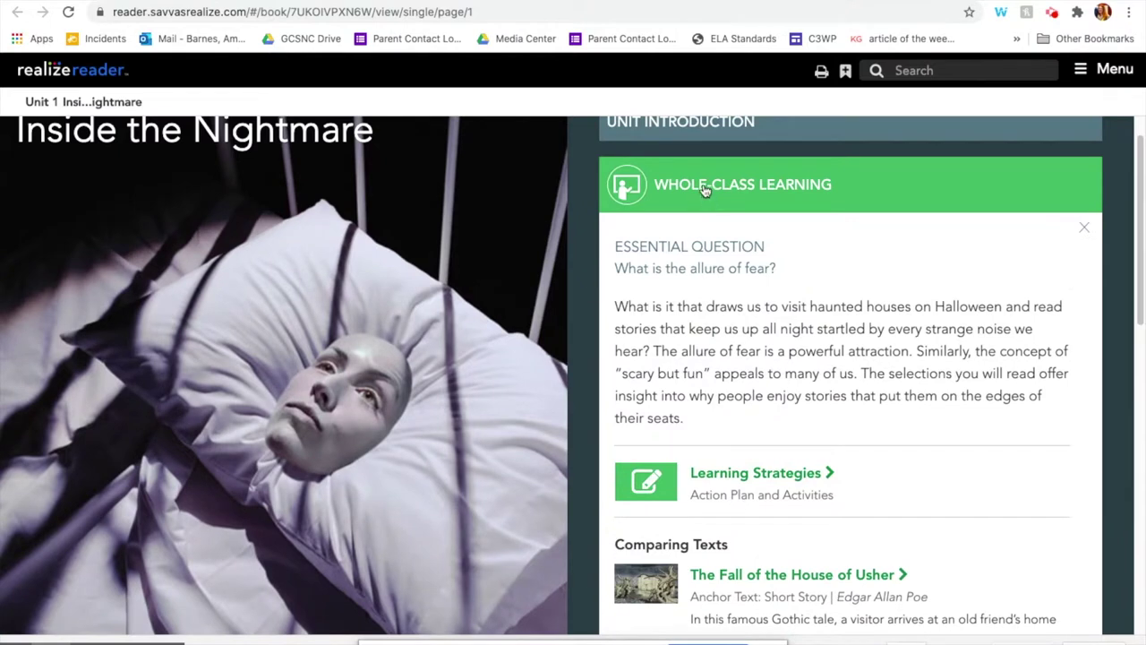
left_click(741, 583)
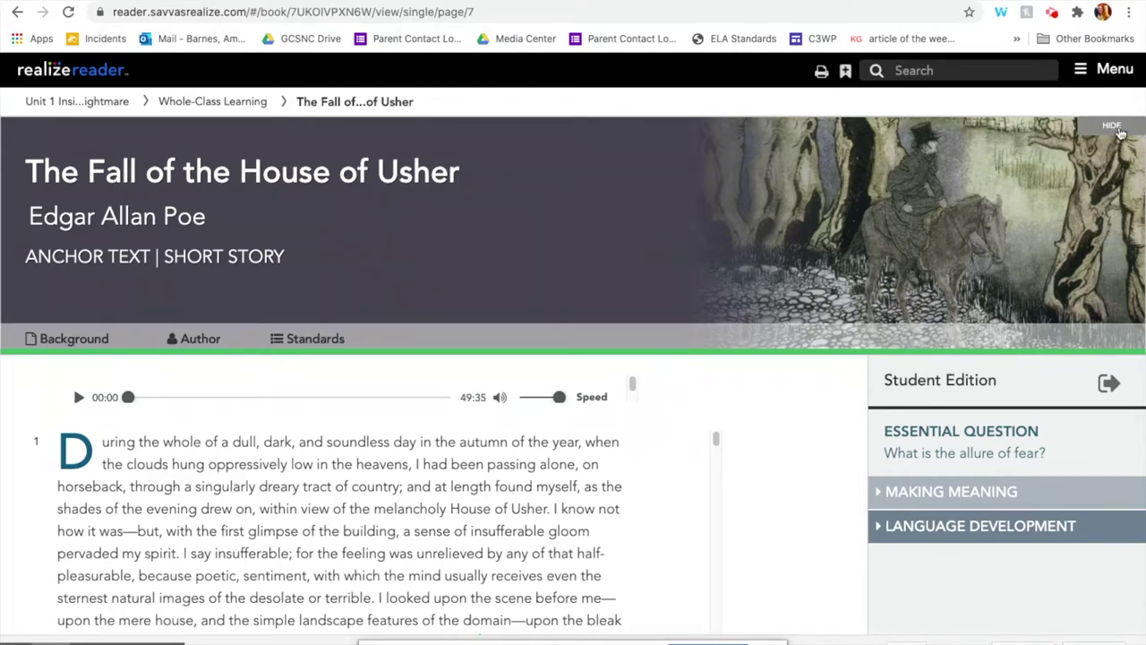
left_click(1112, 127)
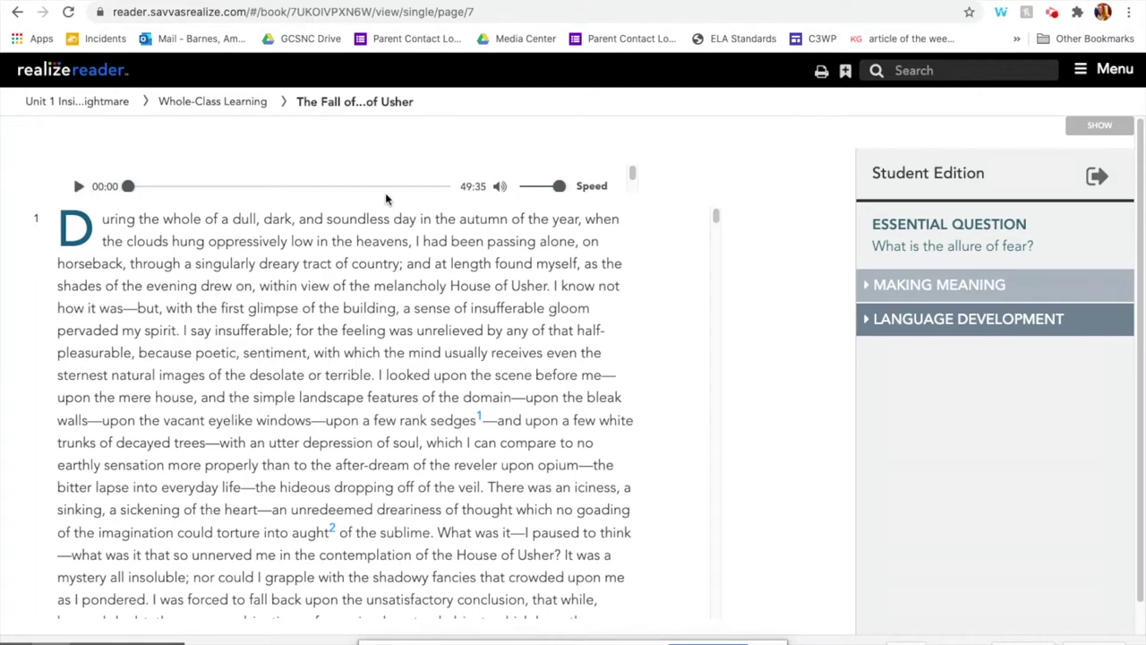
Step: Underline the paragraph 1 sentence starting "There was an iciness" in yellow and save the note "This is an annotation." on it
scroll(729, 371, "down", 1)
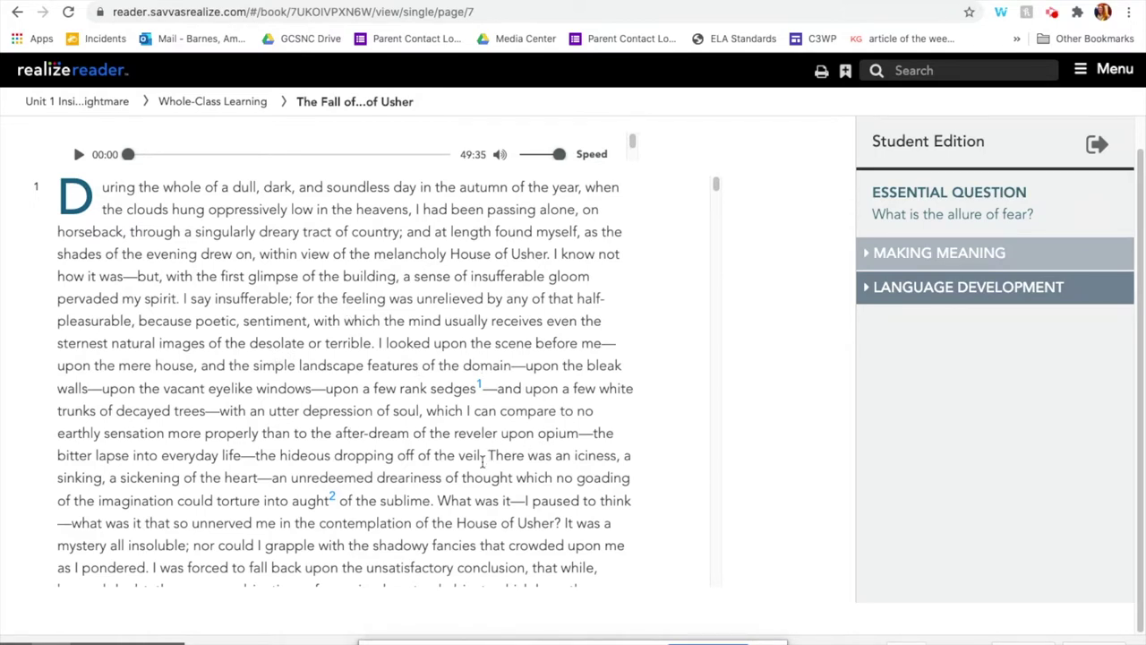
left_click_drag(488, 455, 436, 499)
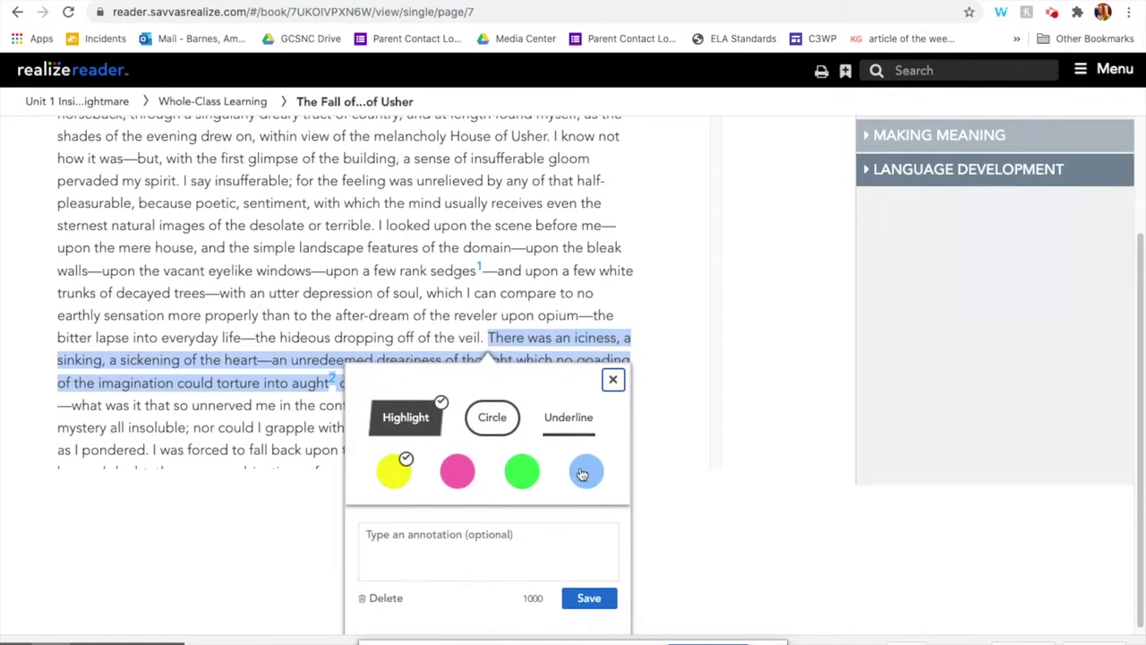
left_click(490, 417)
left_click(590, 418)
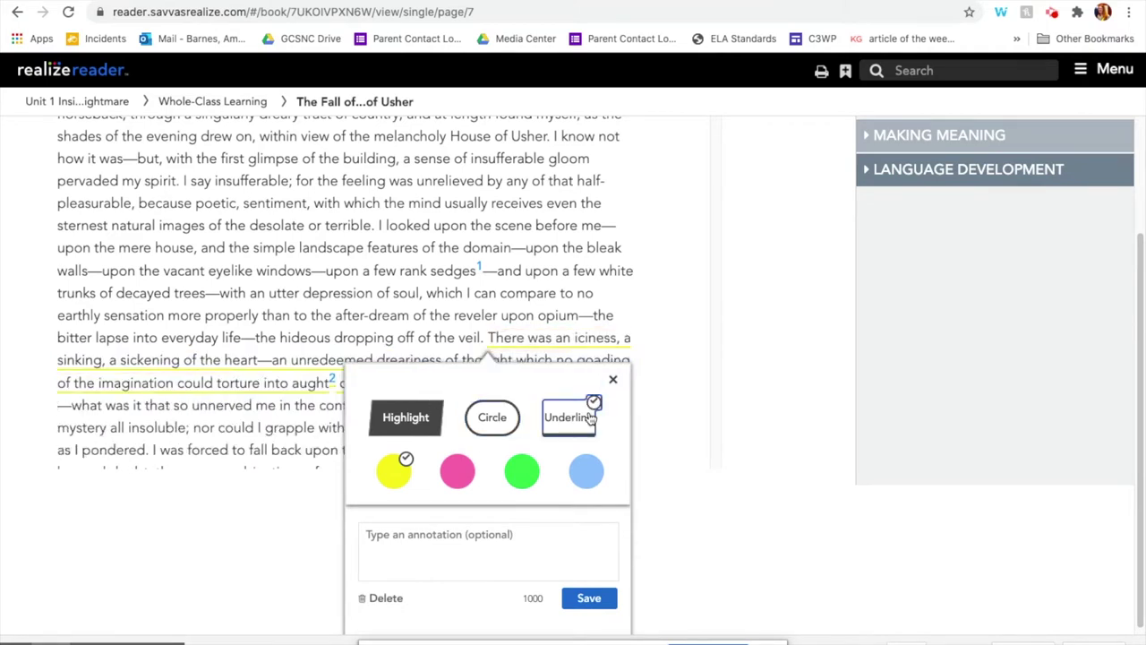
left_click(421, 556)
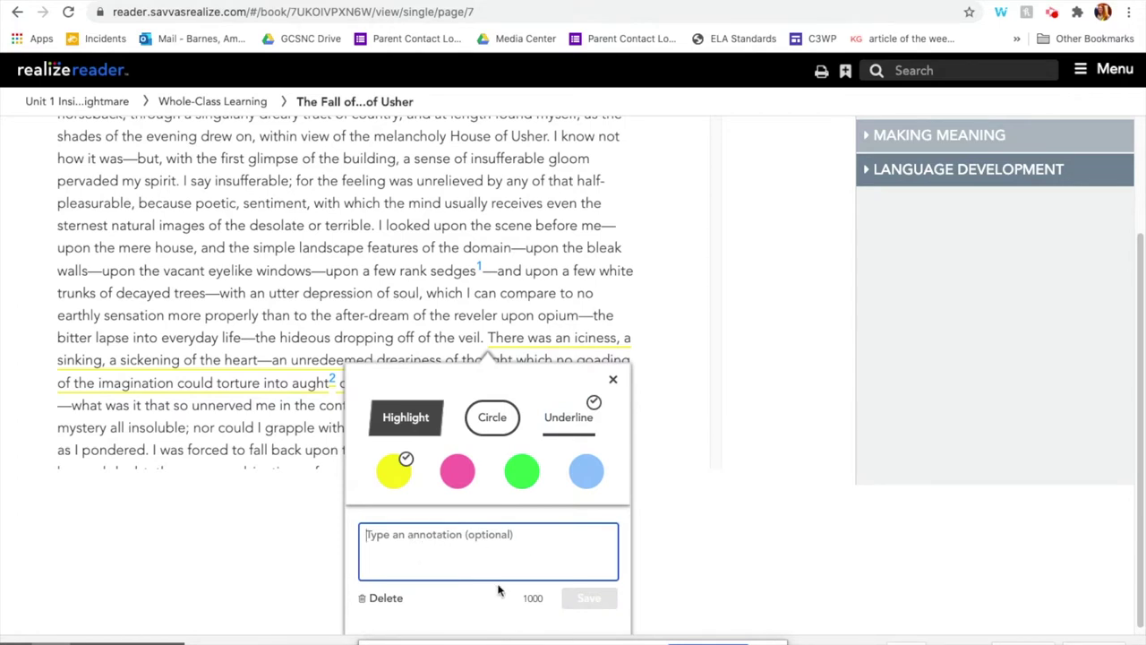
type("This is an annotation.")
left_click(589, 598)
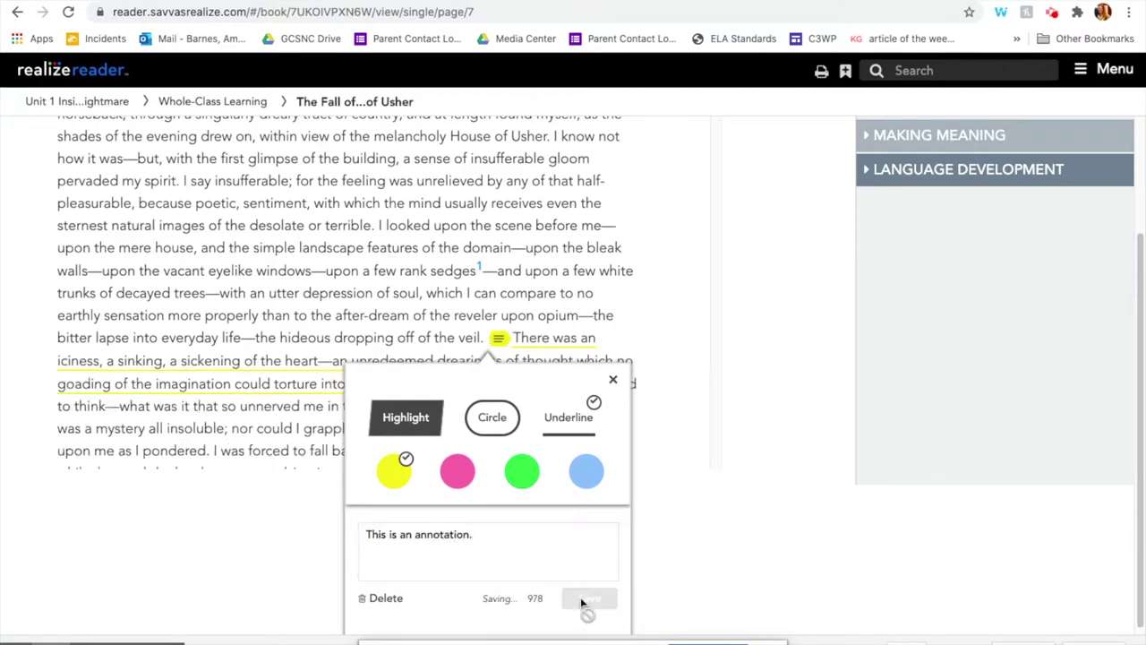
Step: Reopen the saved note on the underlined sentence to review it, and close it again
left_click(498, 334)
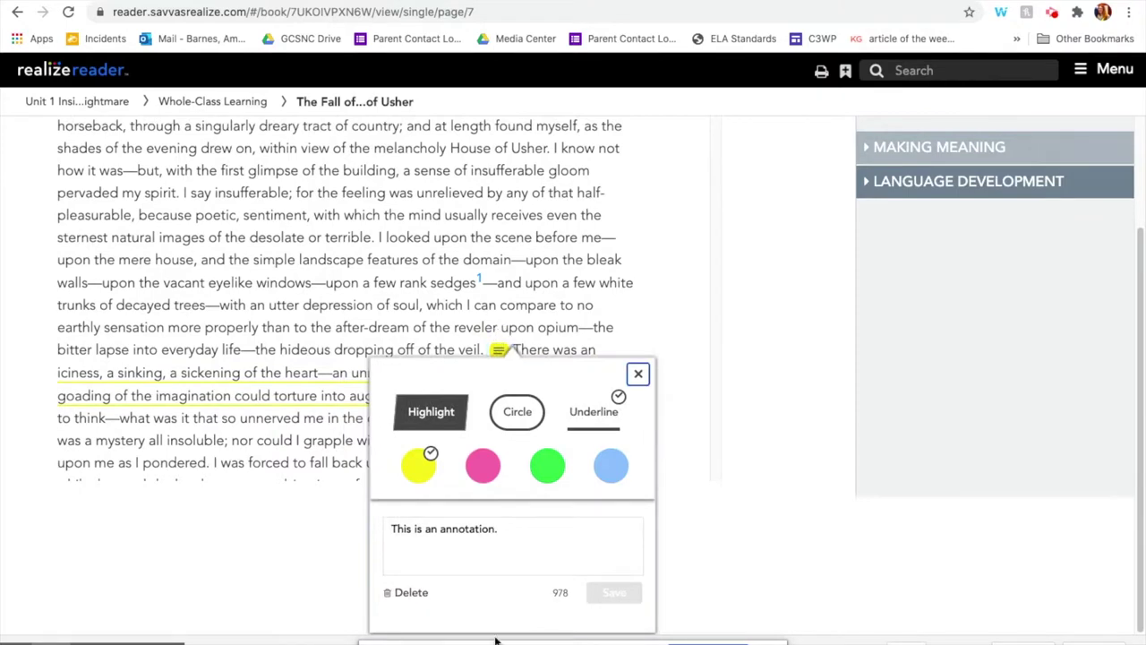
left_click(477, 540)
left_click(522, 199)
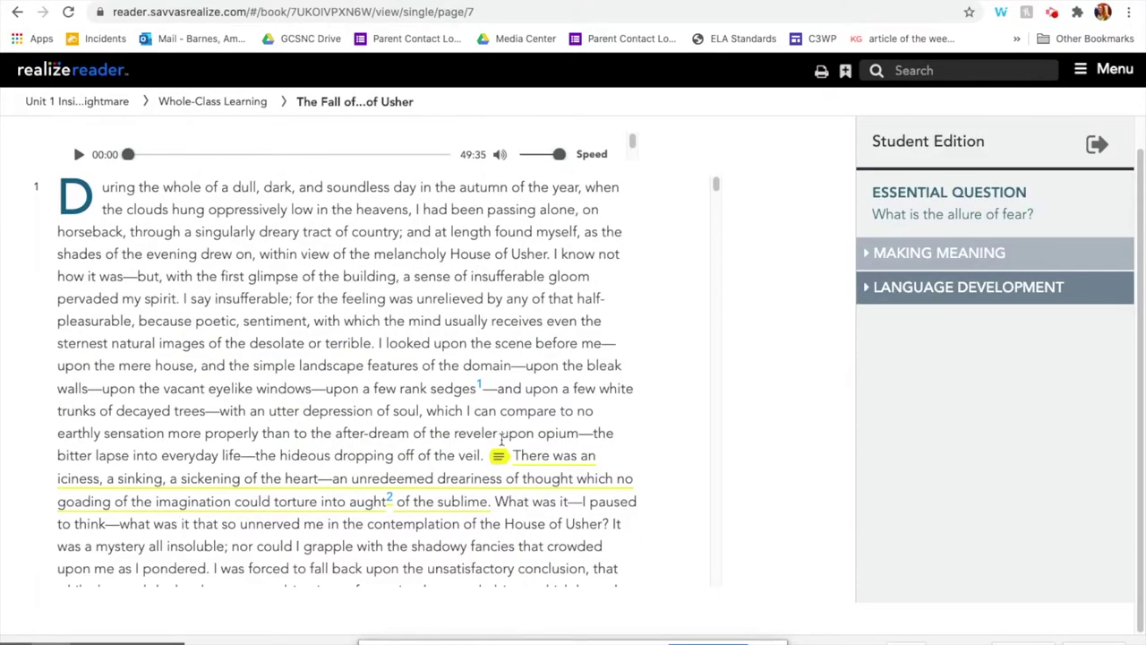
Step: Delete the annotation and its yellow underline from the paragraph 1 sentence
left_click(498, 456)
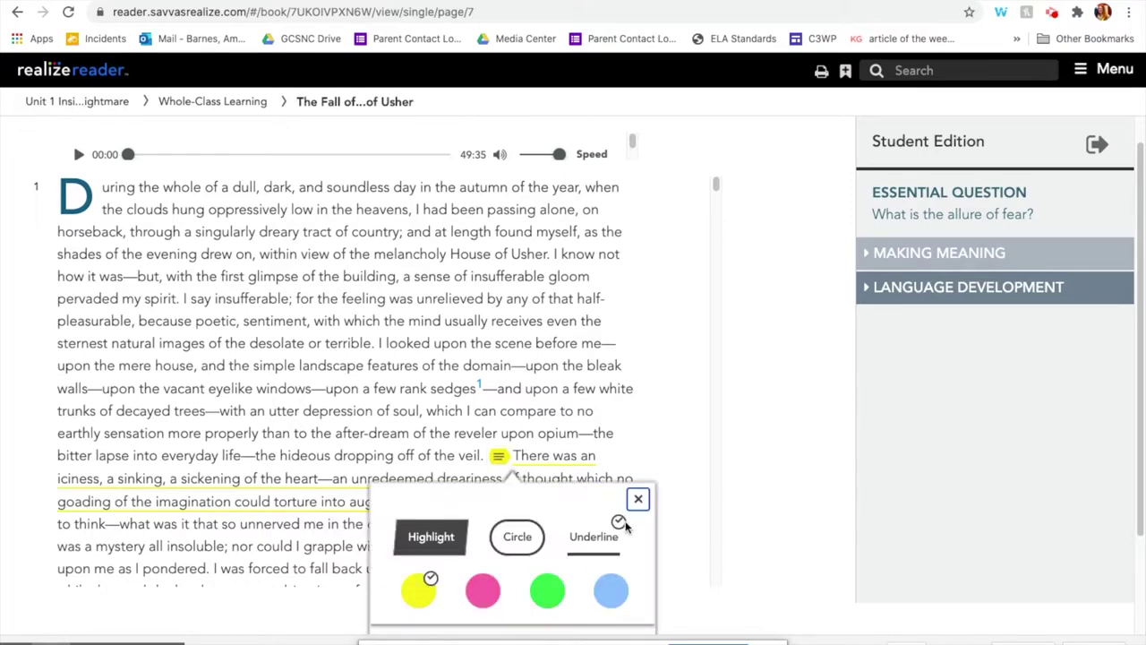
scroll(625, 526, "down", 3)
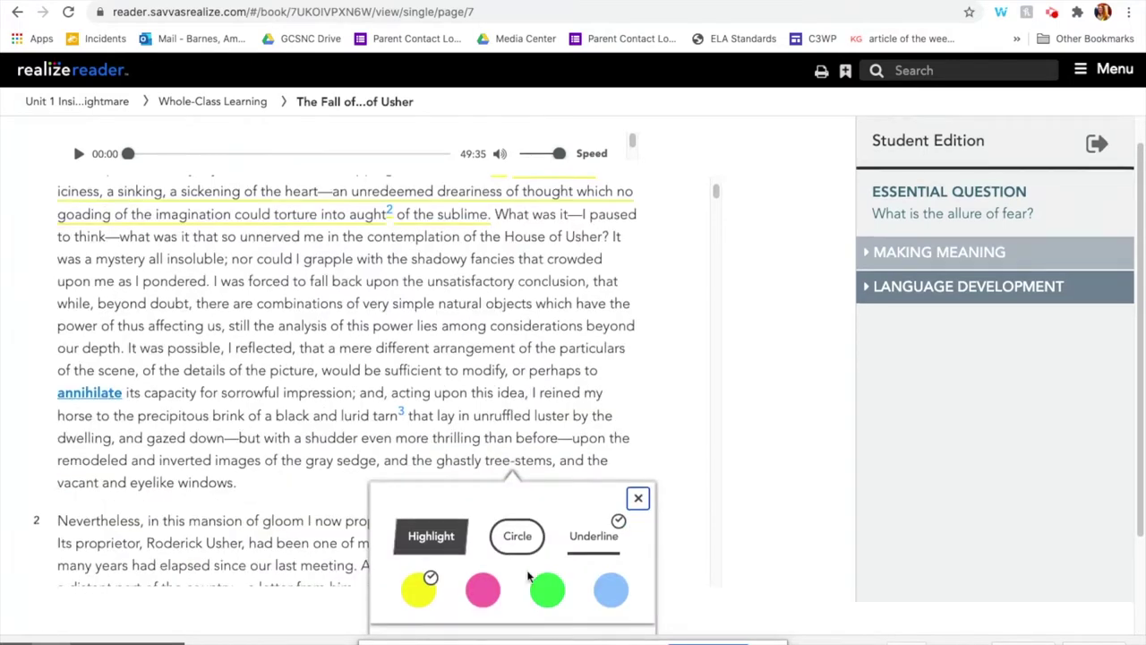
scroll(528, 577, "down", 2)
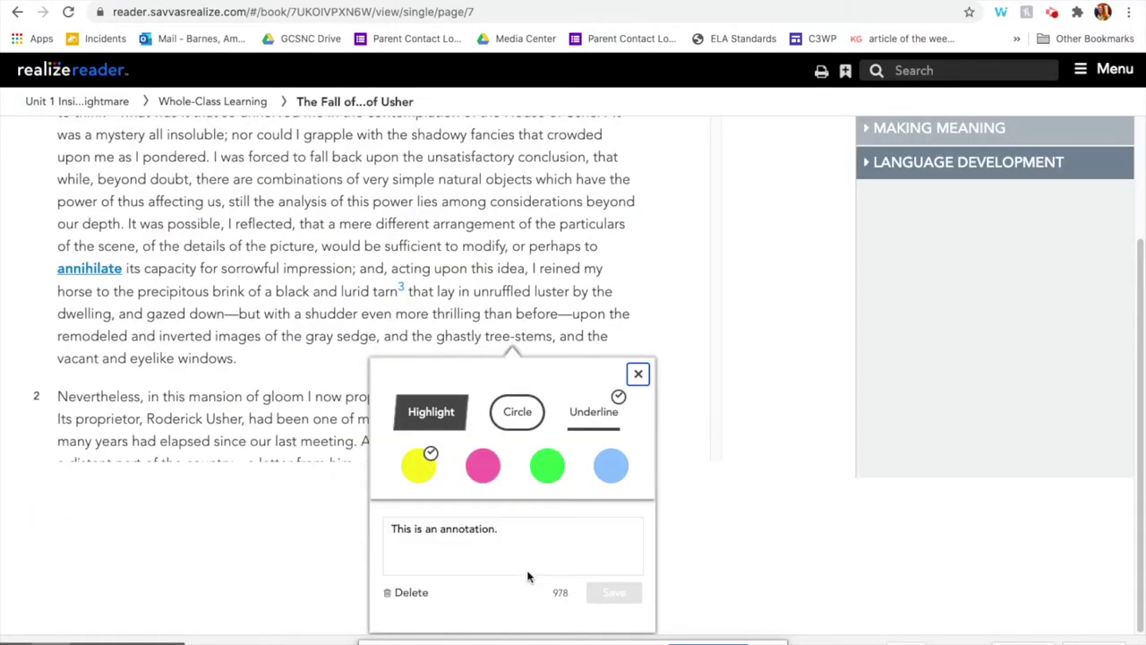
left_click(391, 597)
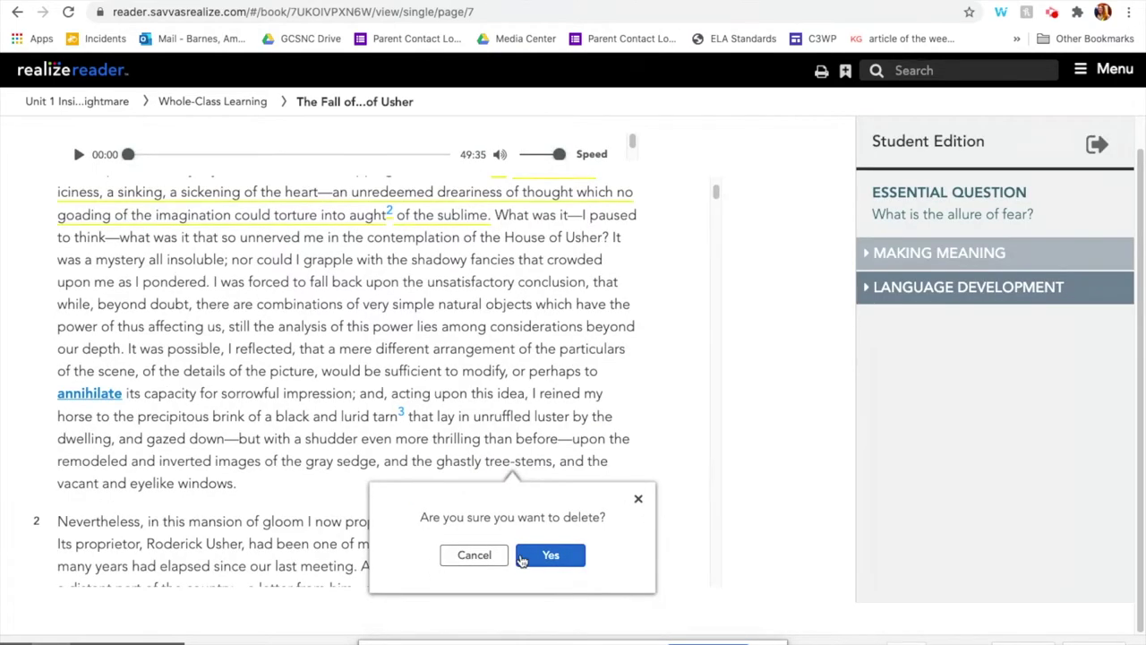
left_click(522, 558)
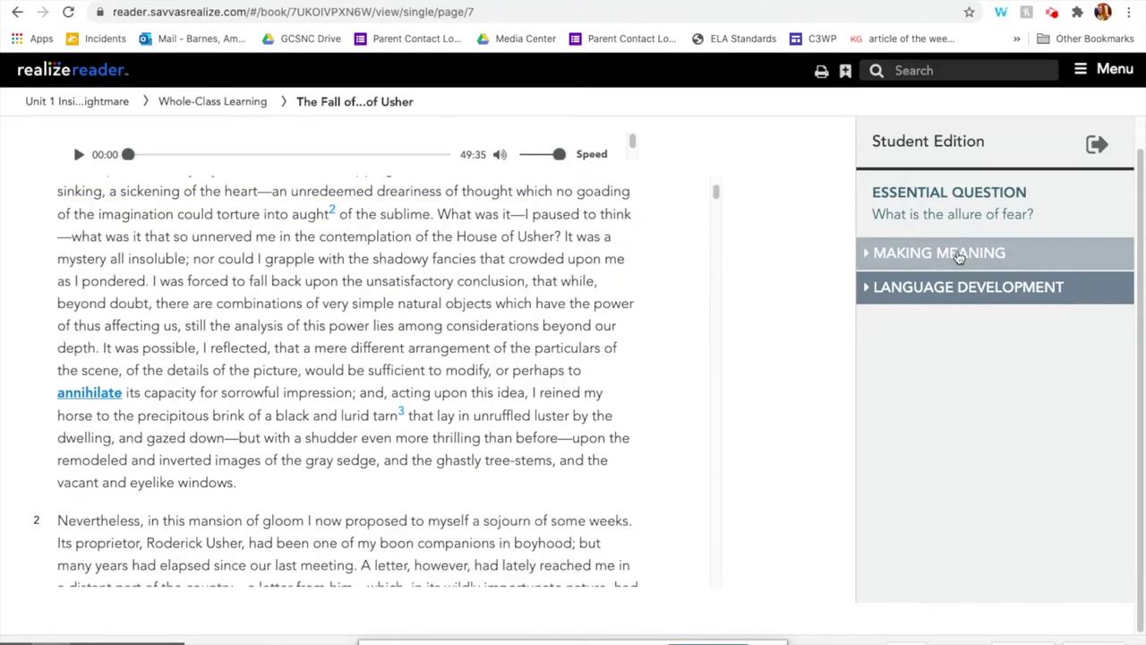
Step: Expand the Making Meaning section of the Student Edition and its Close Read the Text activities
left_click(864, 259)
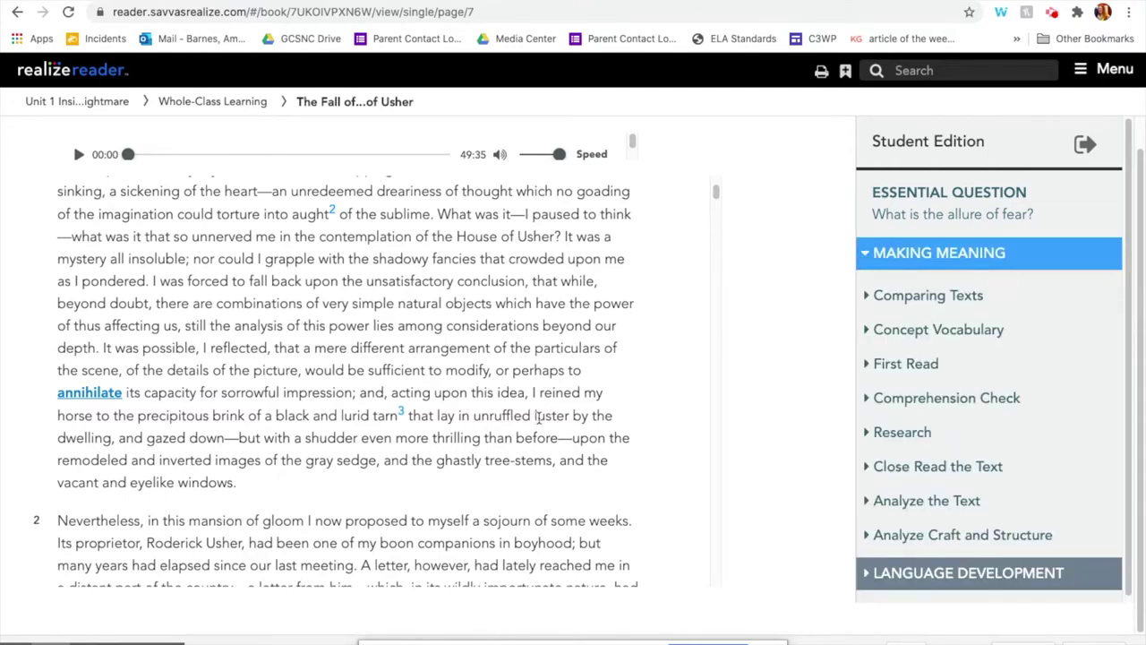
scroll(539, 417, "up", 3)
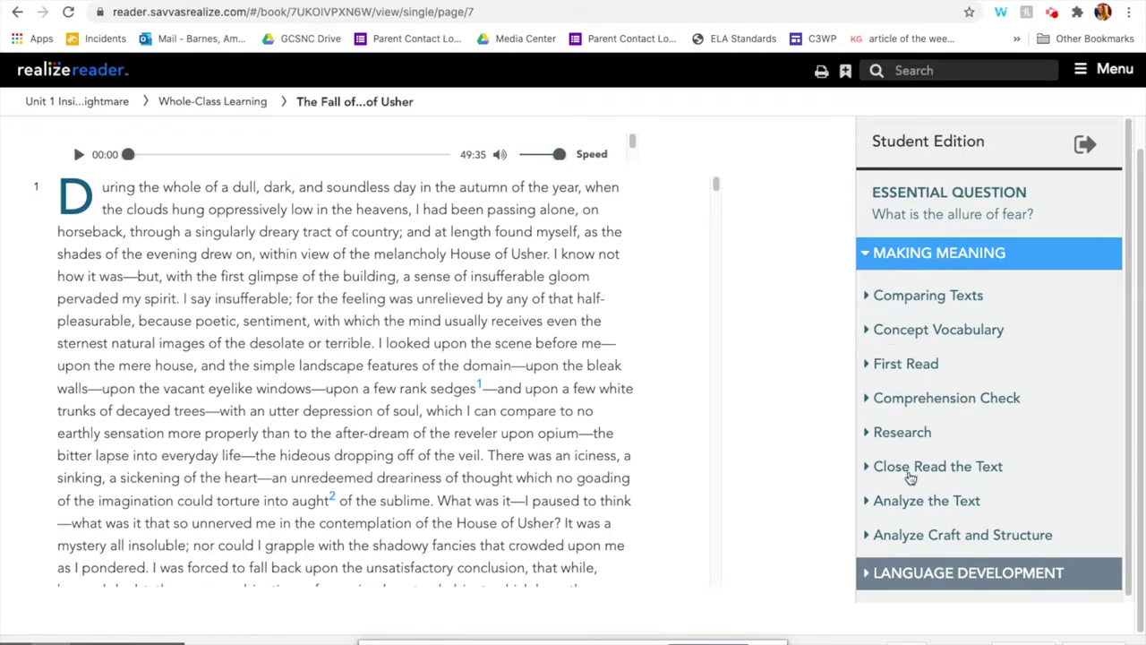
left_click(909, 478)
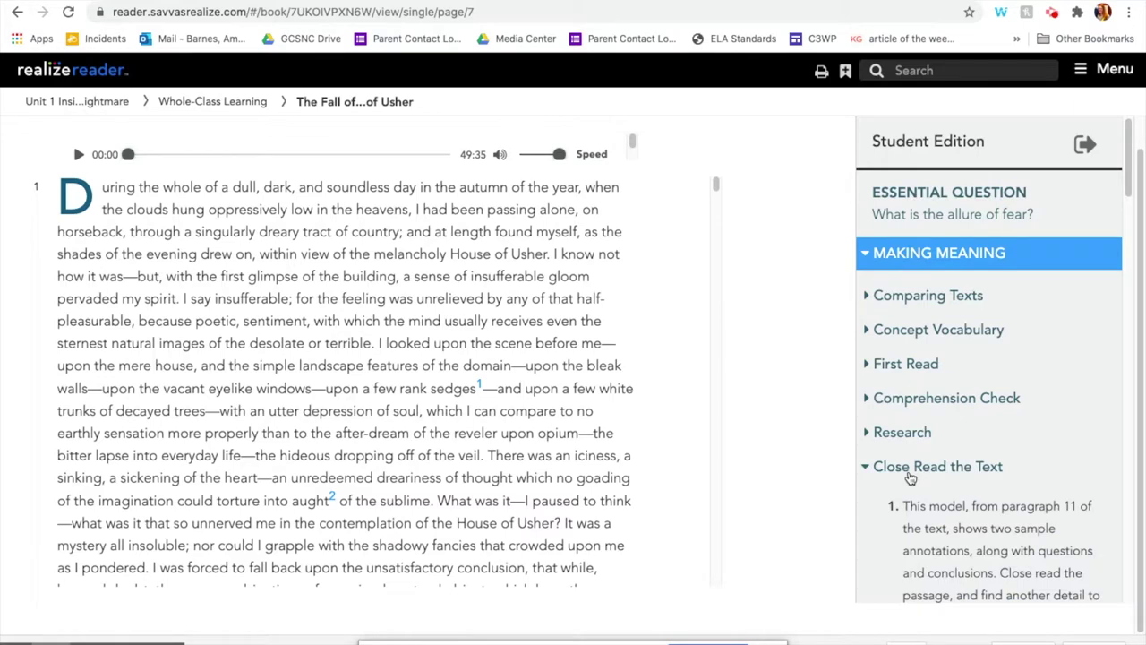
Step: Examine the Close Read the Text instructions, the sample annotation model and the close-read prompts for individual paragraphs
scroll(910, 466, "down", 5)
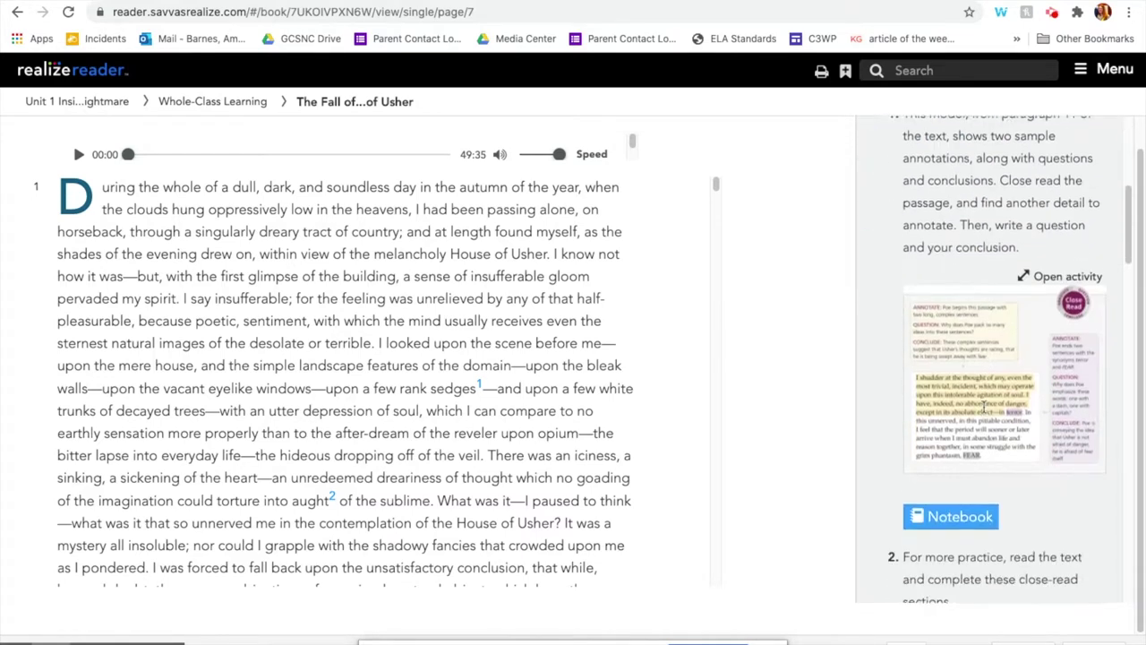
scroll(983, 406, "down", 5)
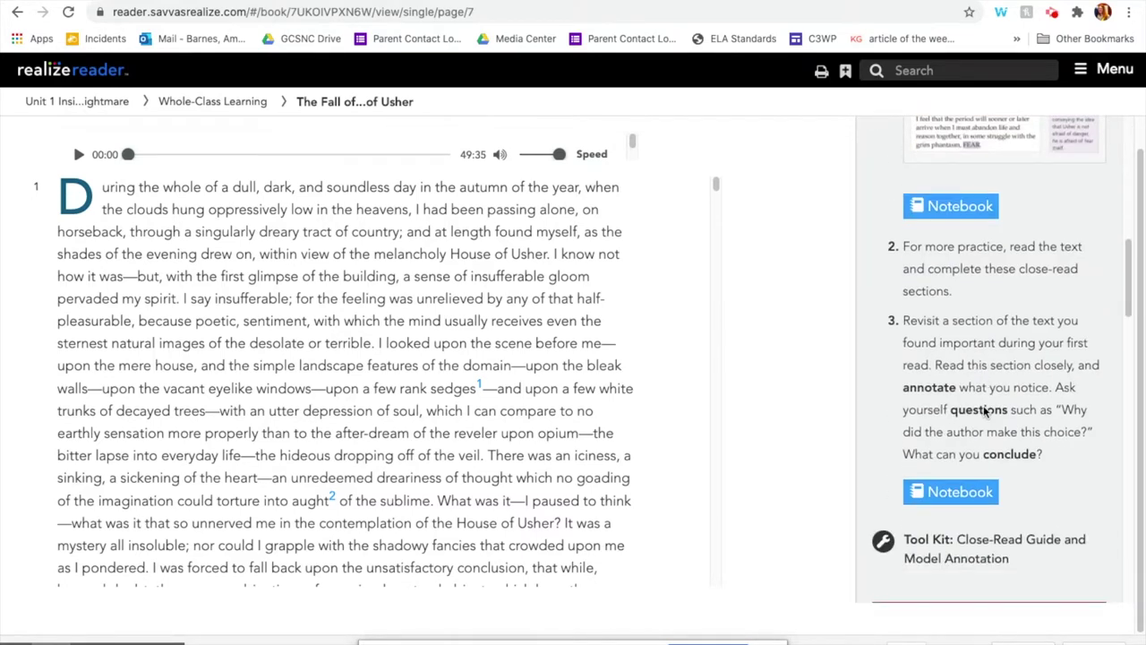
scroll(983, 409, "down", 5)
scroll(985, 412, "down", 2)
scroll(985, 410, "up", 6)
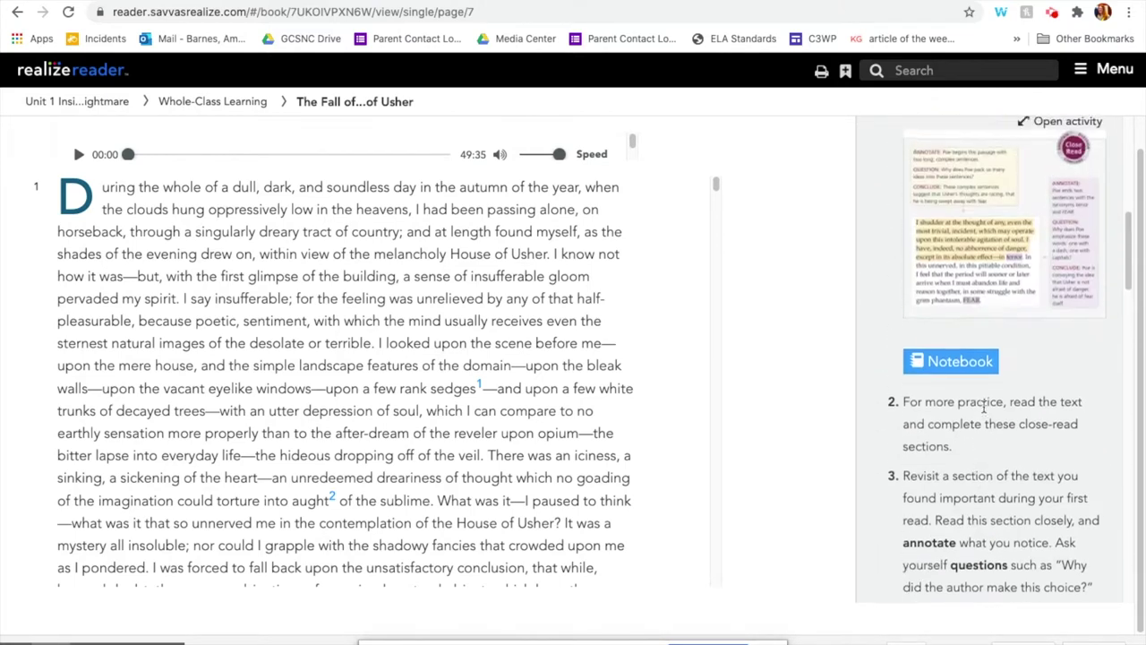
scroll(985, 407, "up", 3)
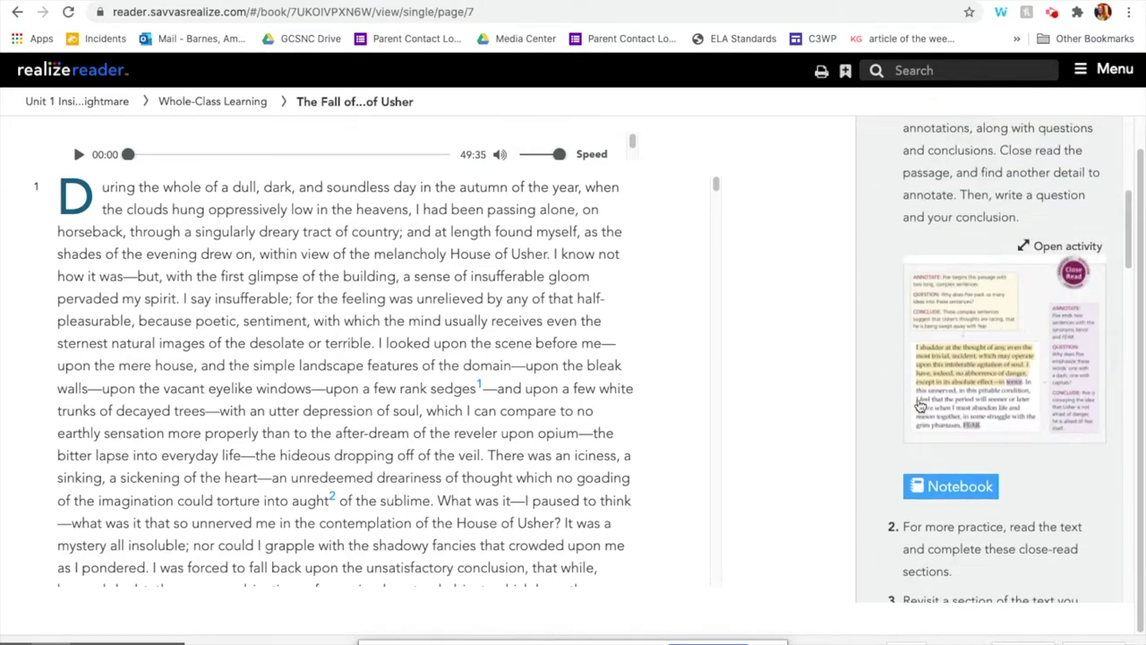
scroll(985, 244, "up", 5)
scroll(984, 243, "down", 2)
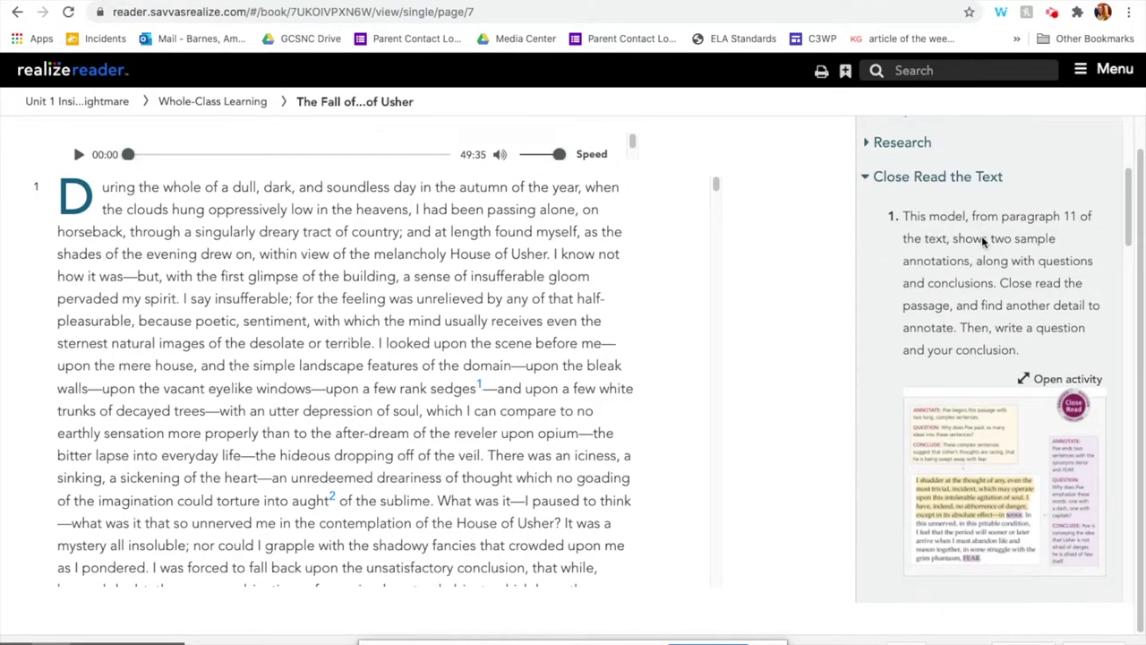
scroll(936, 462, "down", 7)
scroll(935, 462, "down", 6)
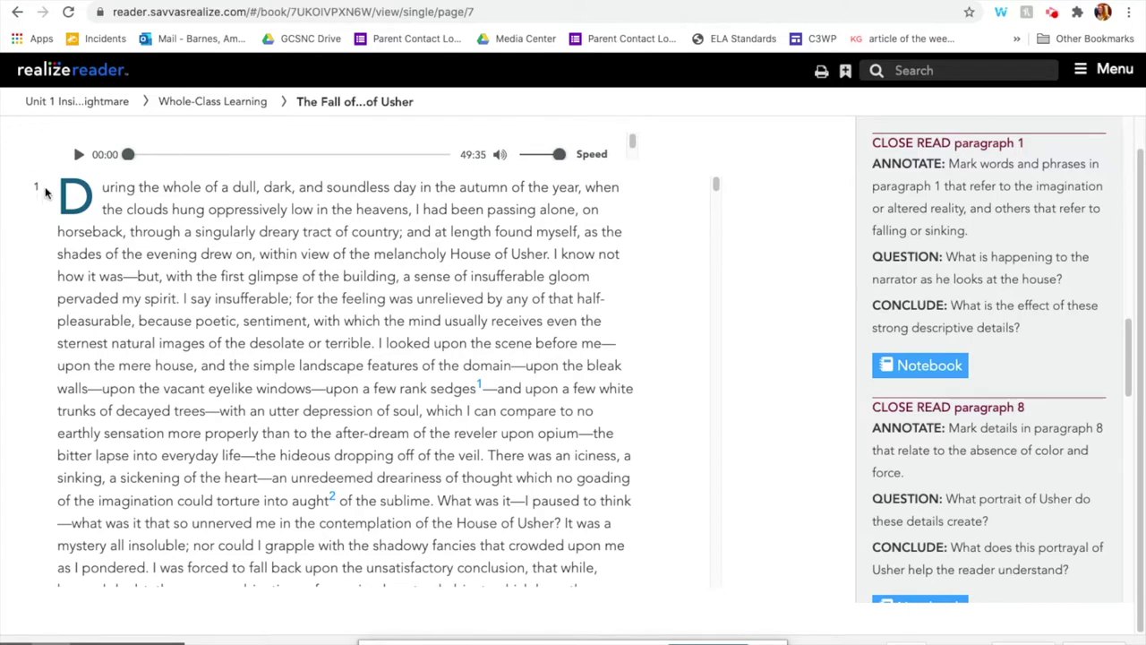
Step: Draw a small red freehand mark around the paragraph number 1 beside the story's opening
left_click(56, 624)
mouse_move(30, 179)
left_mouse_down()
mouse_move(41, 198)
mouse_move(53, 183)
mouse_move(38, 181)
left_mouse_up()
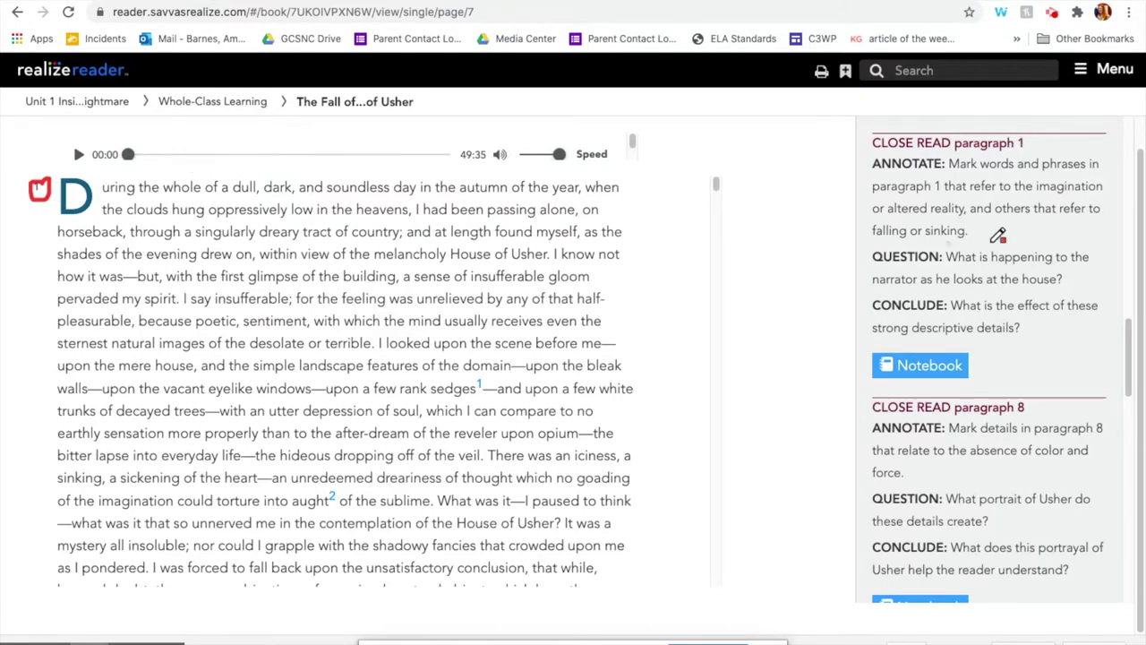
mouse_move(67, 638)
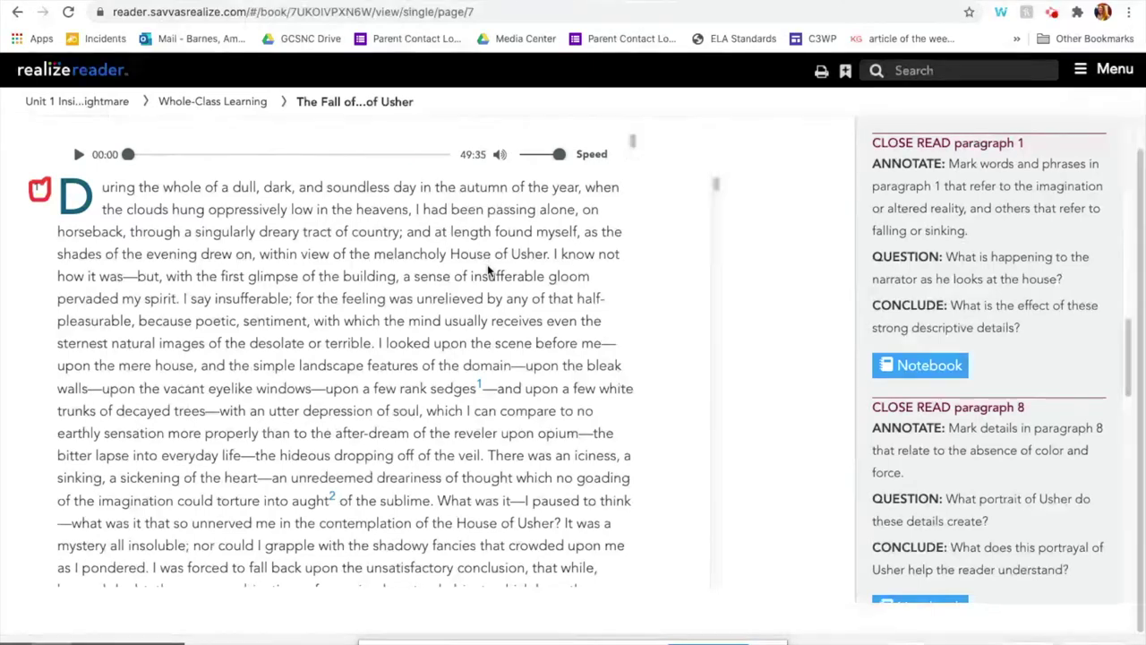
Step: View the Notebook response area for the paragraph 1 close read, close it, and look through the remaining close-read prompts
left_click(922, 369)
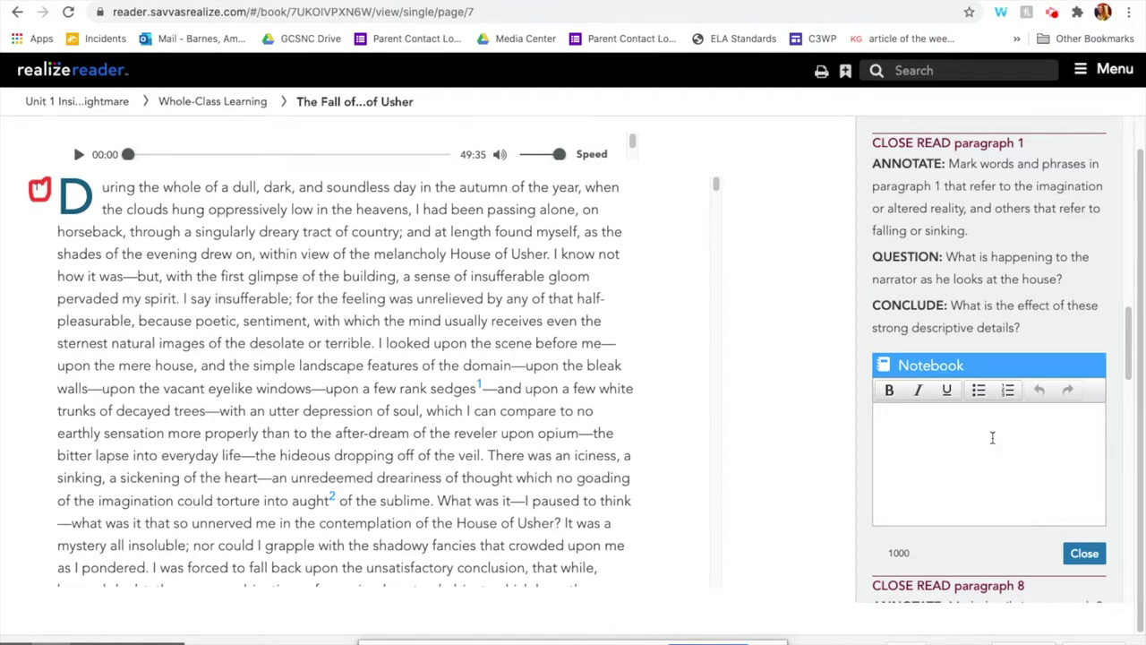
left_click(1087, 554)
scroll(1079, 561, "down", 15)
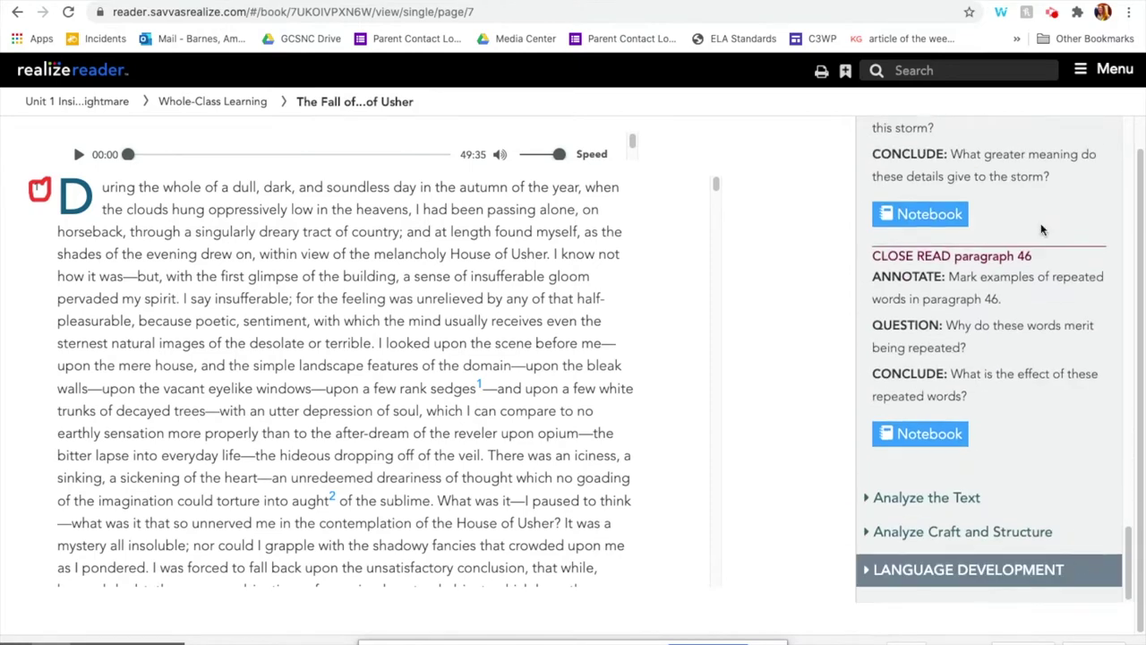
Step: Go back to the Student Edition outline, collapse the Making Meaning section and expand it again
scroll(972, 300, "up", 1)
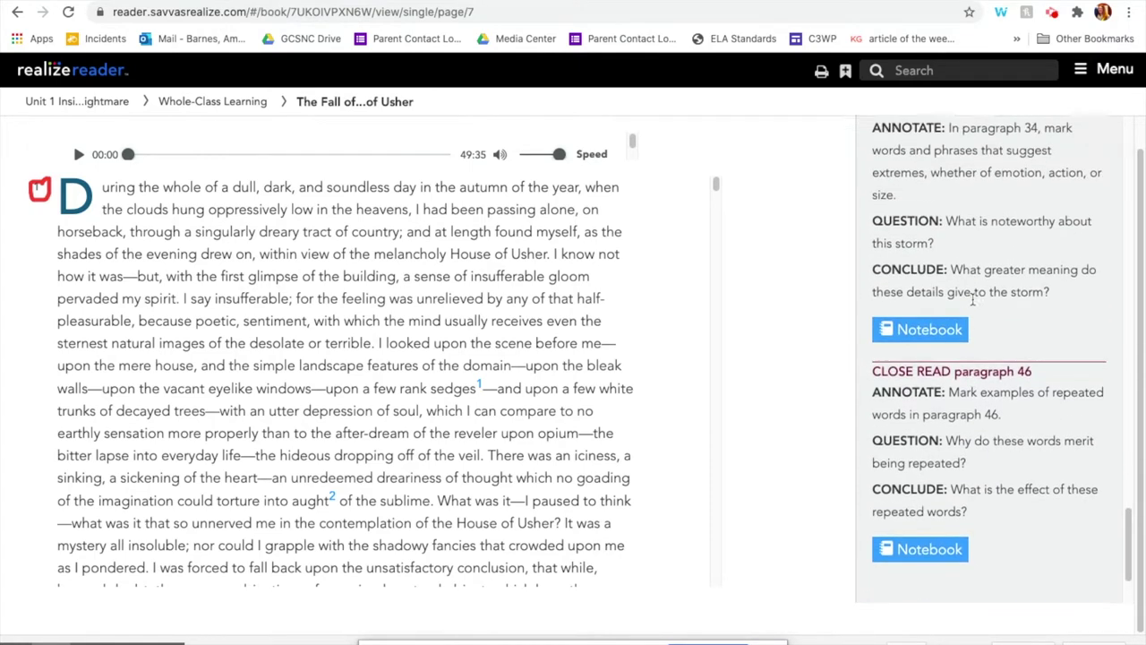
scroll(972, 304, "up", 10)
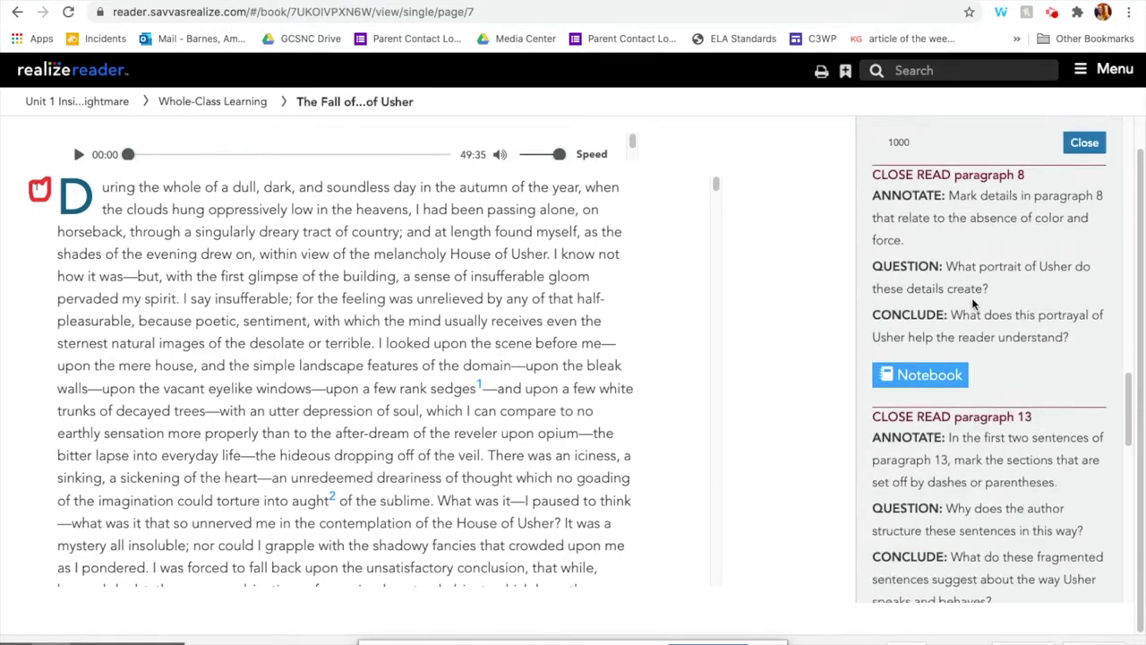
left_click(918, 254)
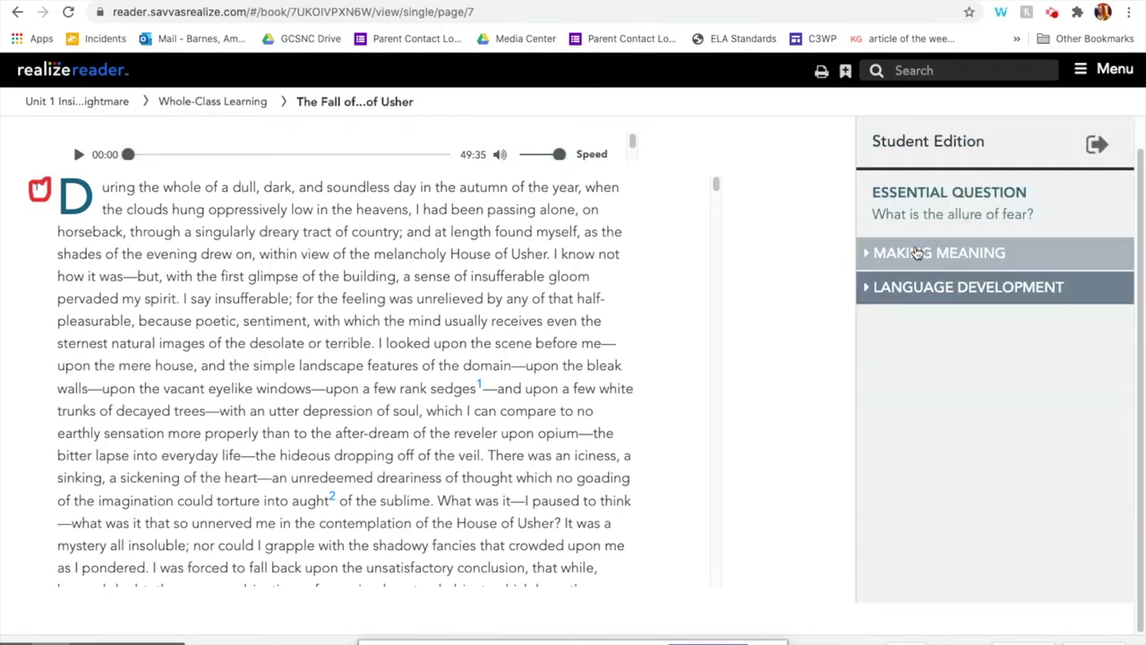
left_click(918, 254)
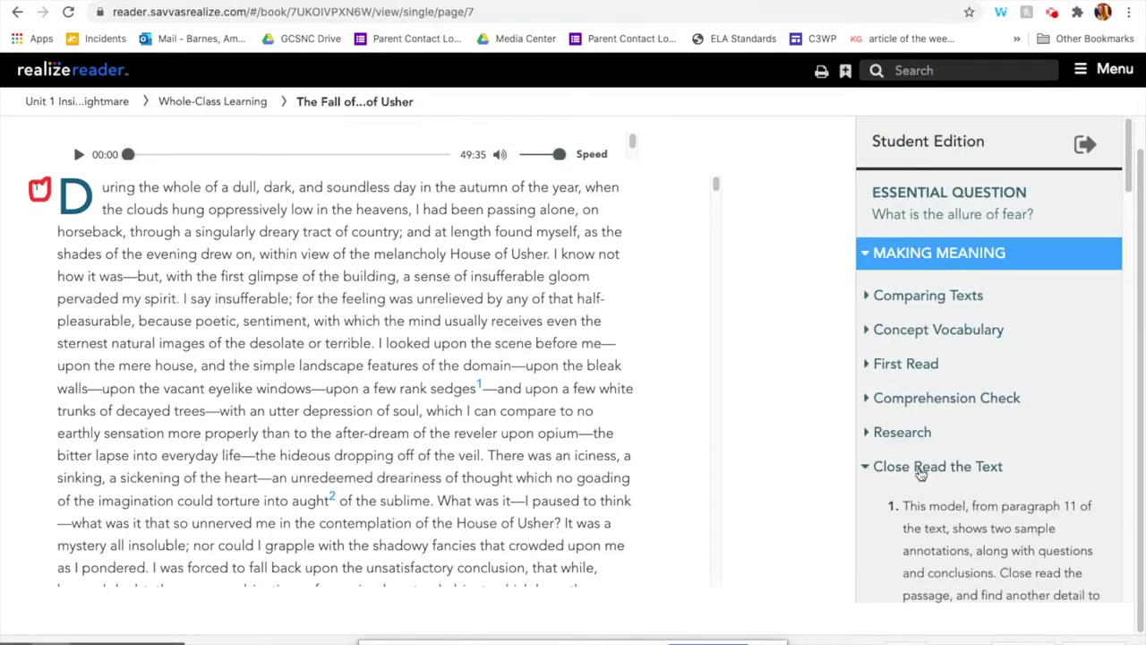
Step: Review the Close Read the Text prompts for paragraphs 1, 8 and 13 and find the numbered paragraphs in the story text
scroll(920, 475, "down", 10)
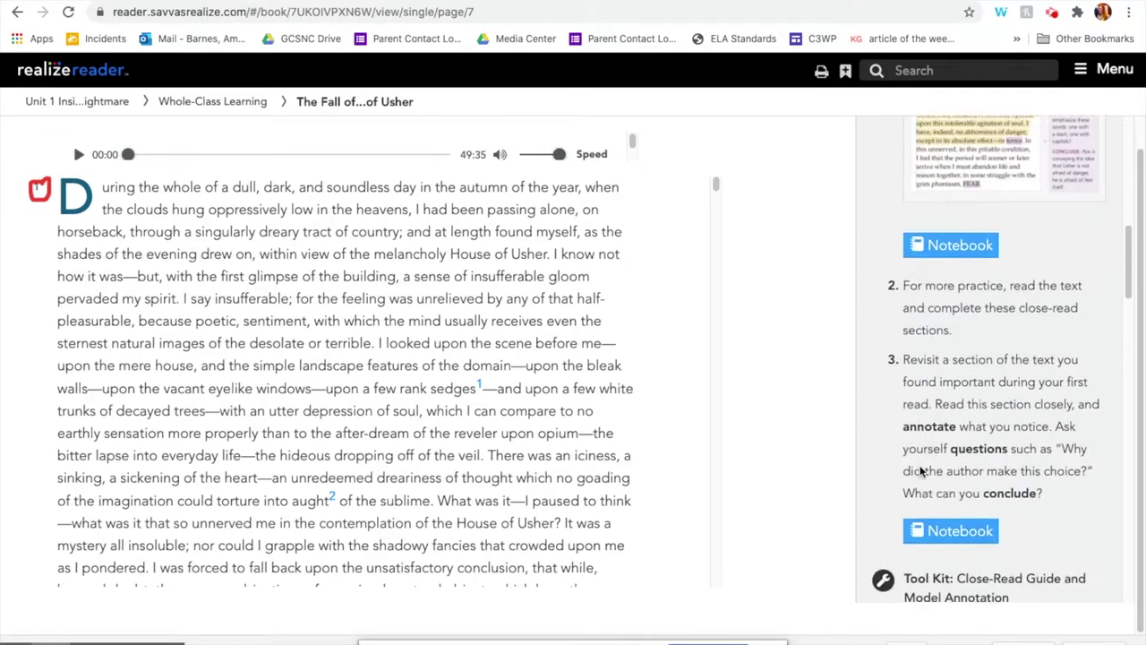
left_click(924, 456)
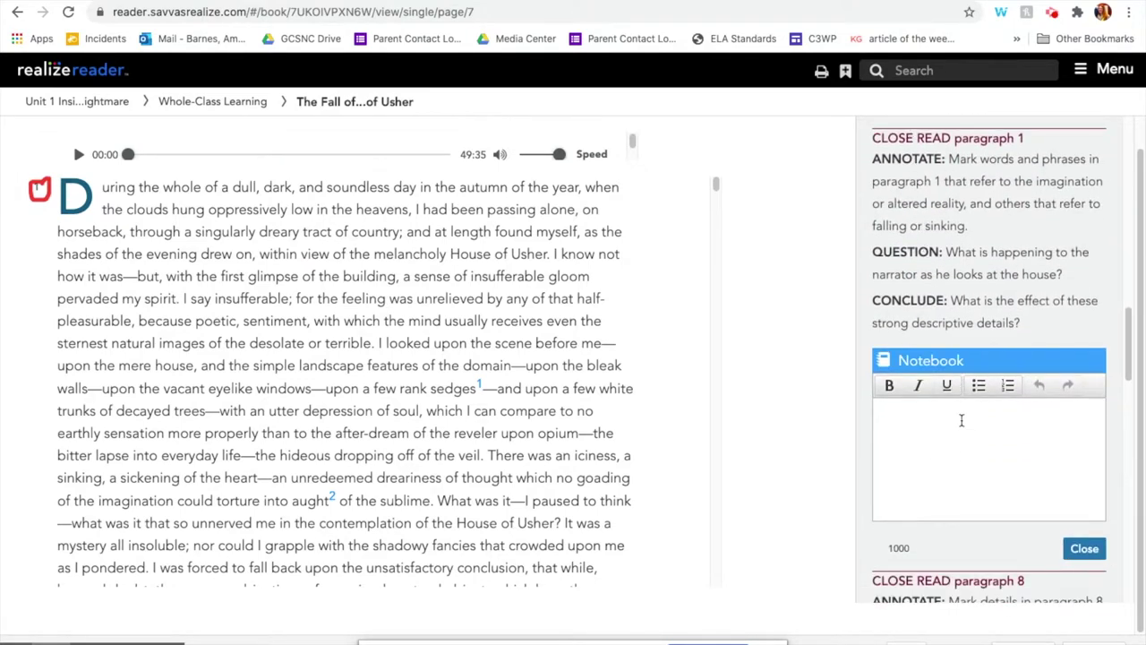
scroll(962, 476, "down", 3)
scroll(964, 481, "down", 1)
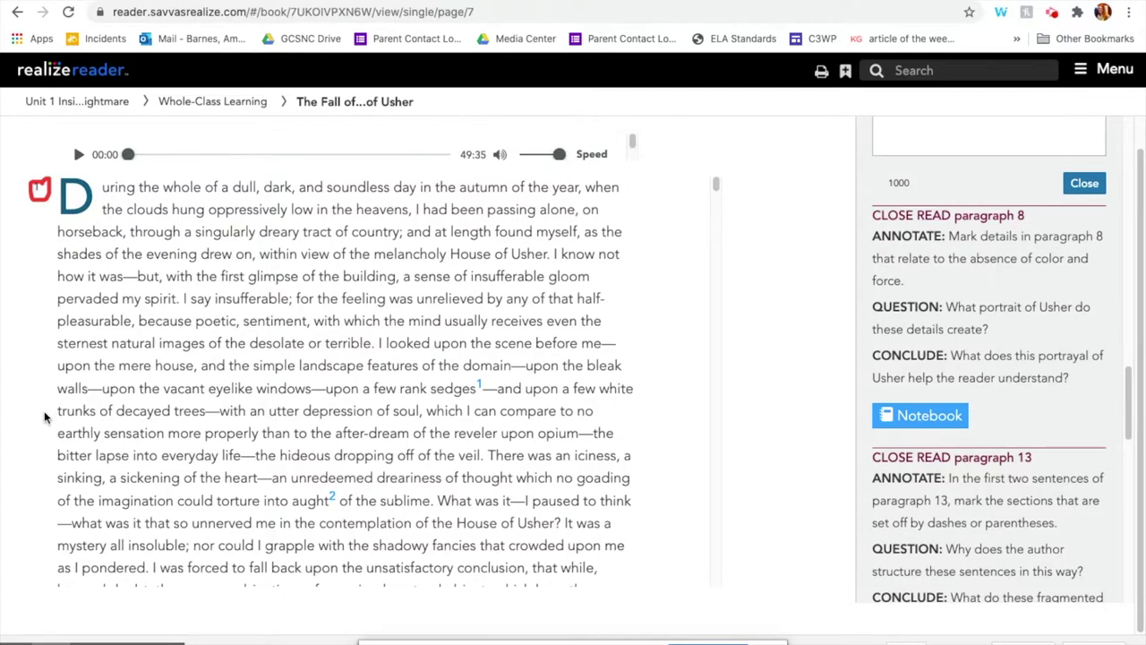
scroll(45, 414, "down", 5)
scroll(45, 413, "down", 2)
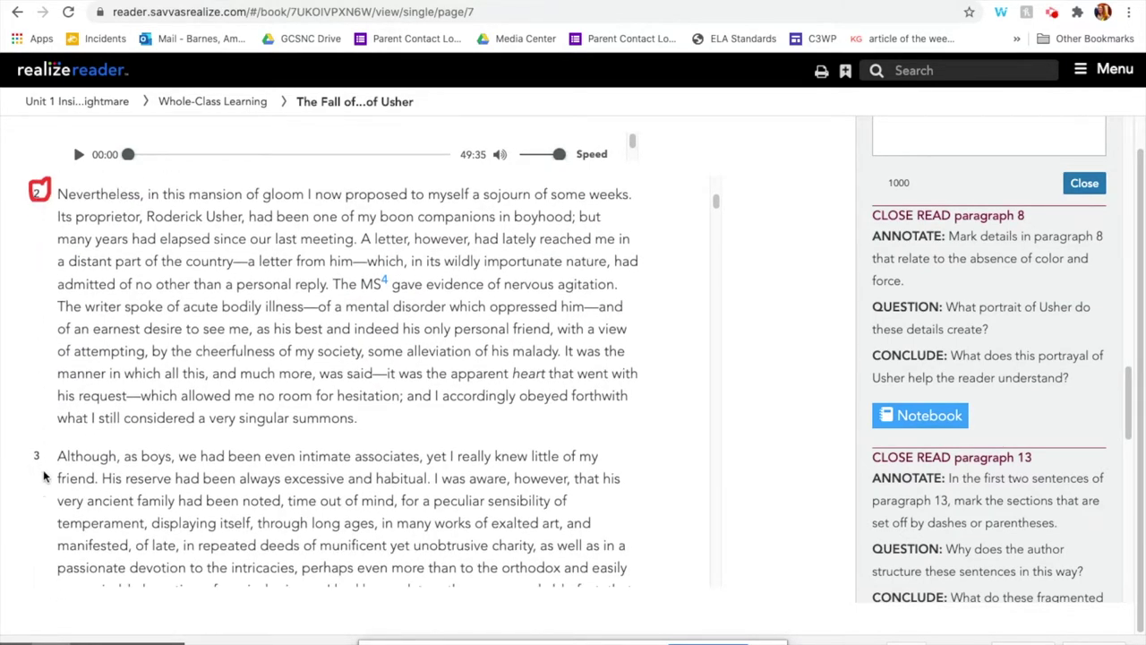
Step: Switch to the camera view of the printed, hand-annotated copy of the story
left_click(898, 637)
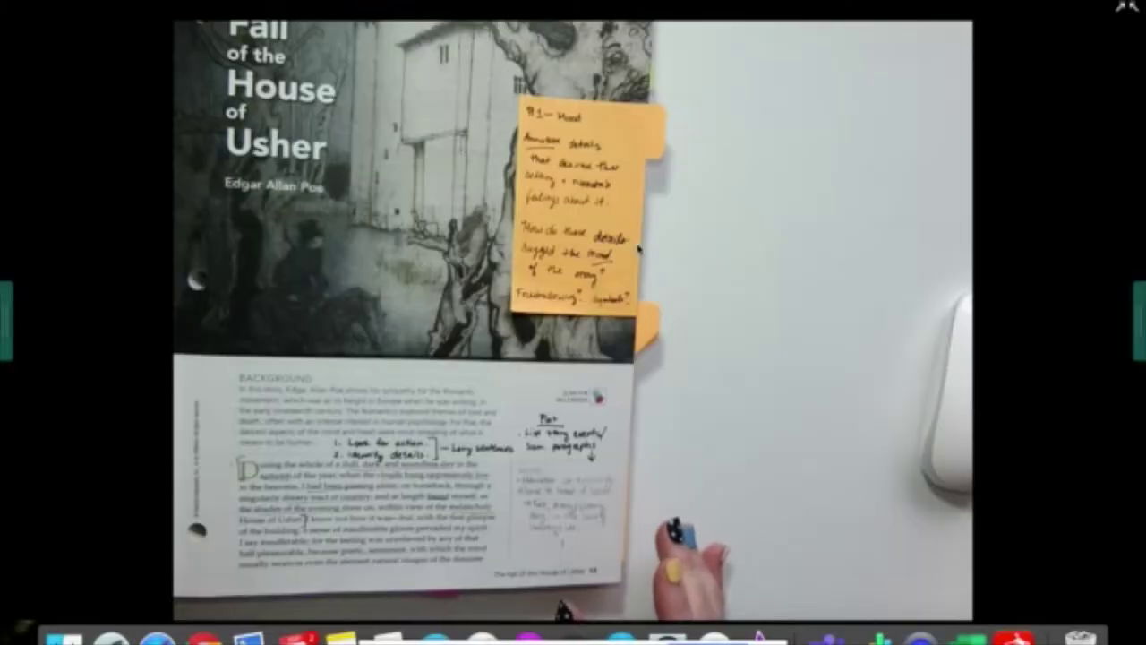